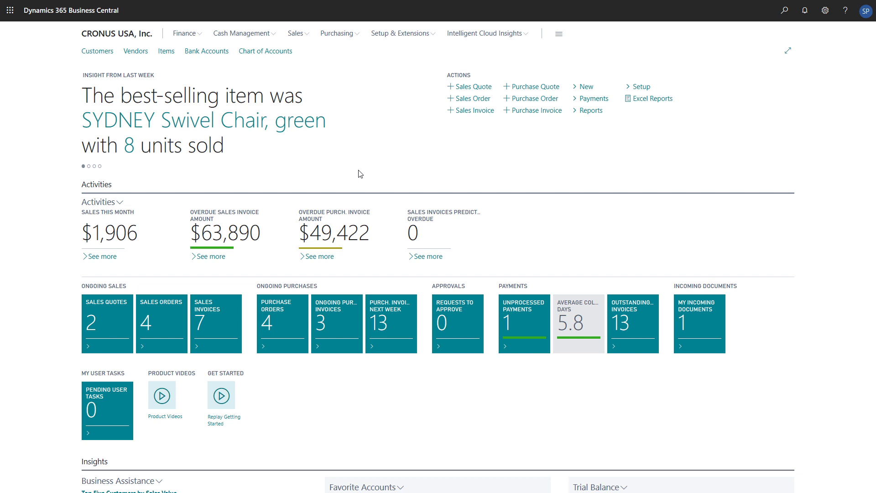
- Search for 'Physical Inventory Journal' and open the Physical Inventory Journals page on the DEFAULT batch
click(784, 11)
text(P)
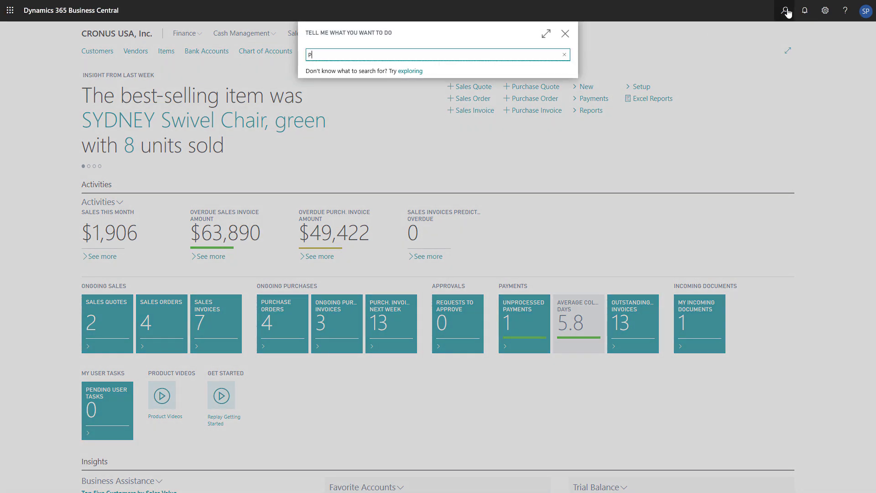
text(hysical Inventory Journal)
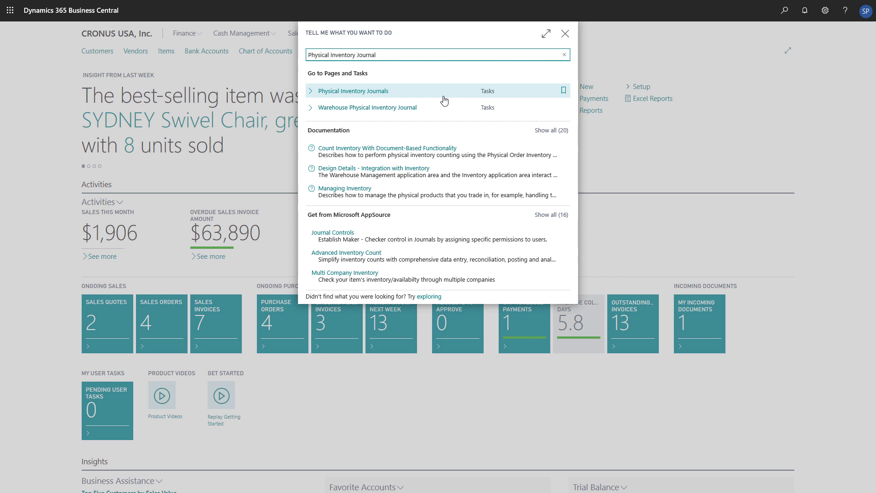
click(434, 96)
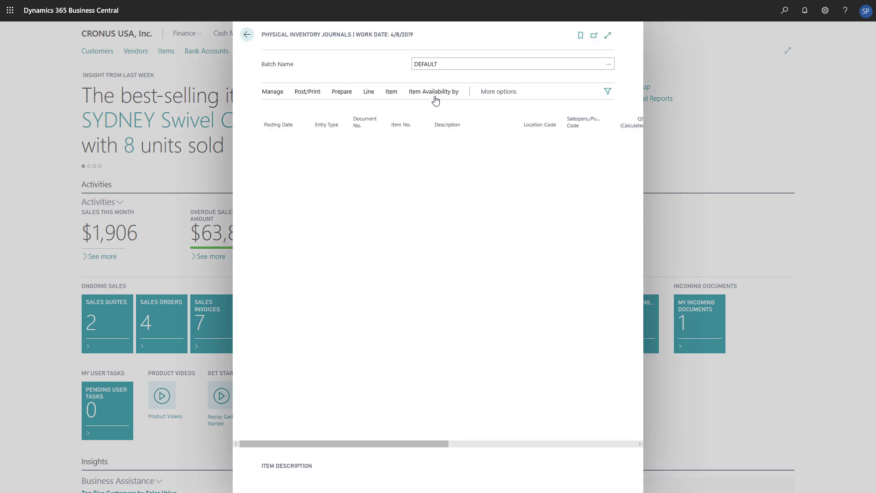
click(312, 222)
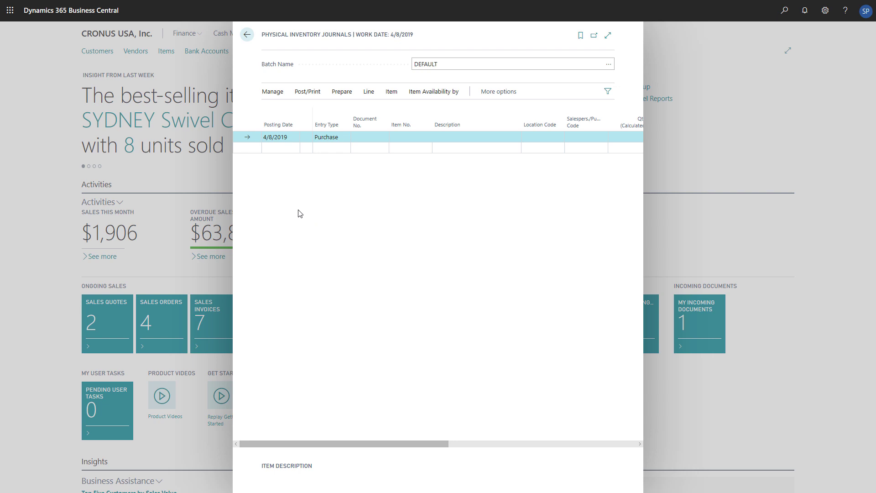
- Start Calculate Inventory with posting date 11/15/2019 and document number STOCKTAKENOV2019
click(349, 97)
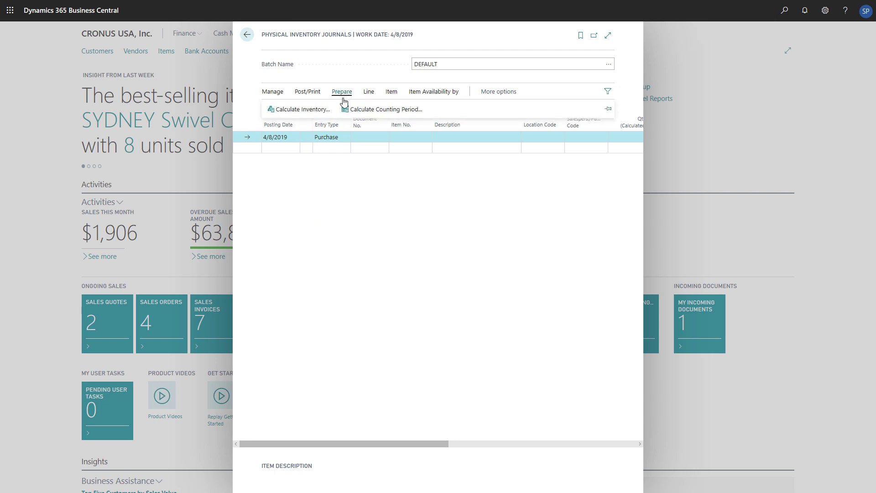
click(319, 110)
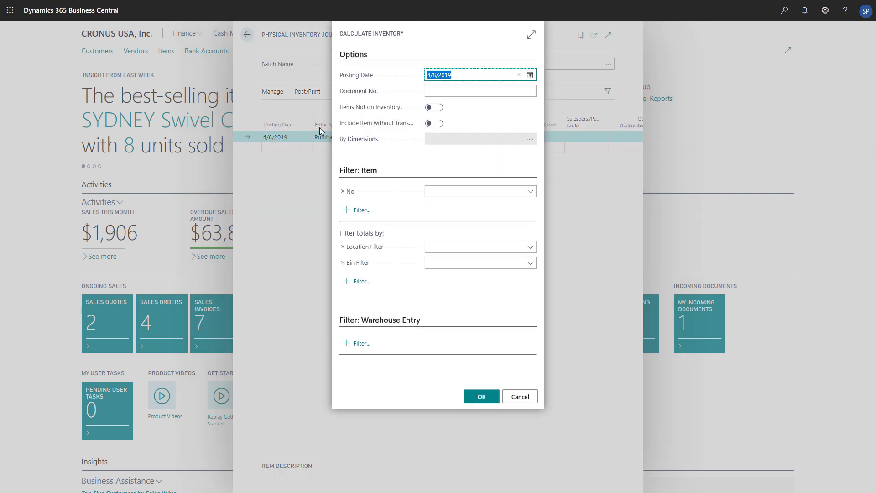
click(530, 75)
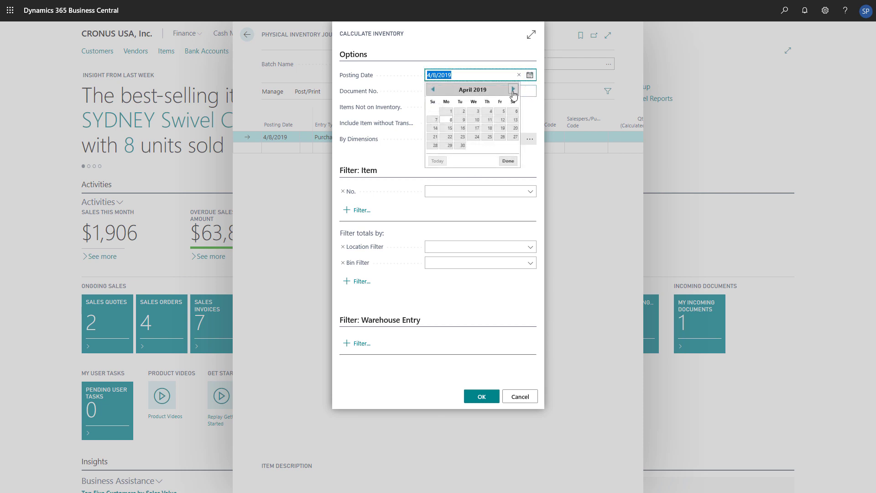
click(513, 89)
click(513, 89)
click(513, 90)
click(513, 89)
click(513, 90)
click(513, 89)
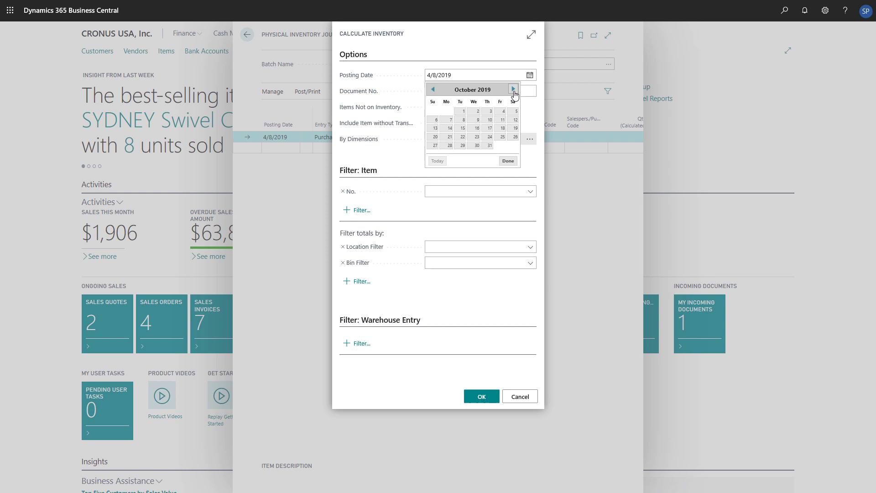
click(512, 90)
click(502, 130)
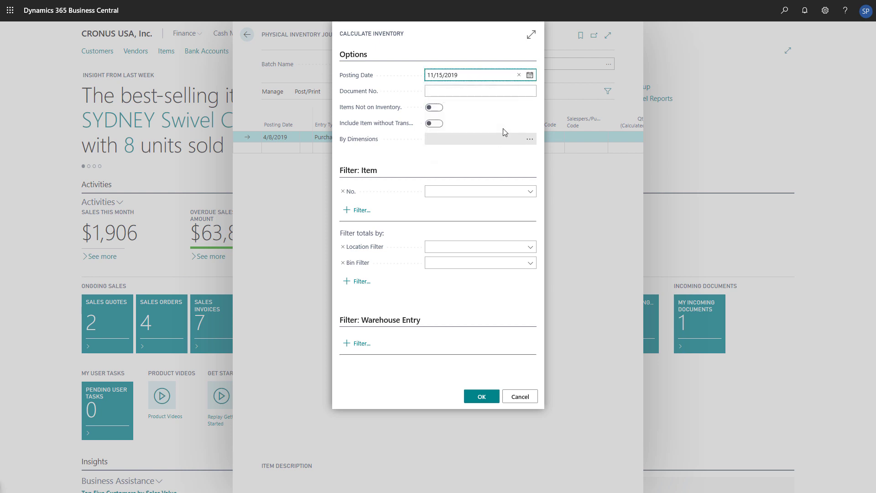
click(523, 93)
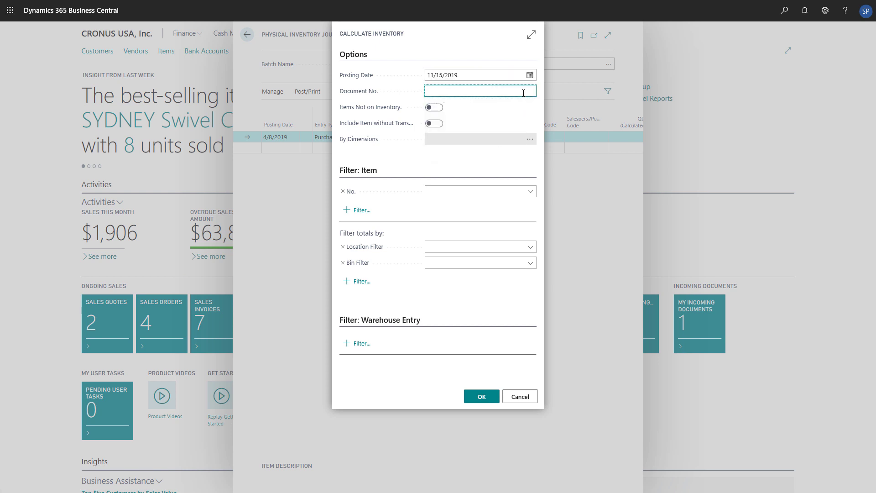
text(STOCKTAKENOV2019)
click(527, 115)
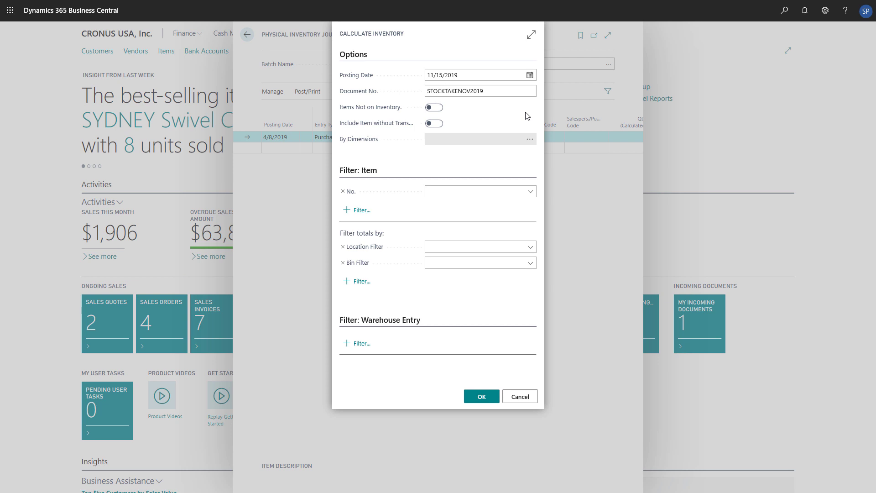
- Leave the item and location filters empty, dropping the extra item filter line
click(357, 212)
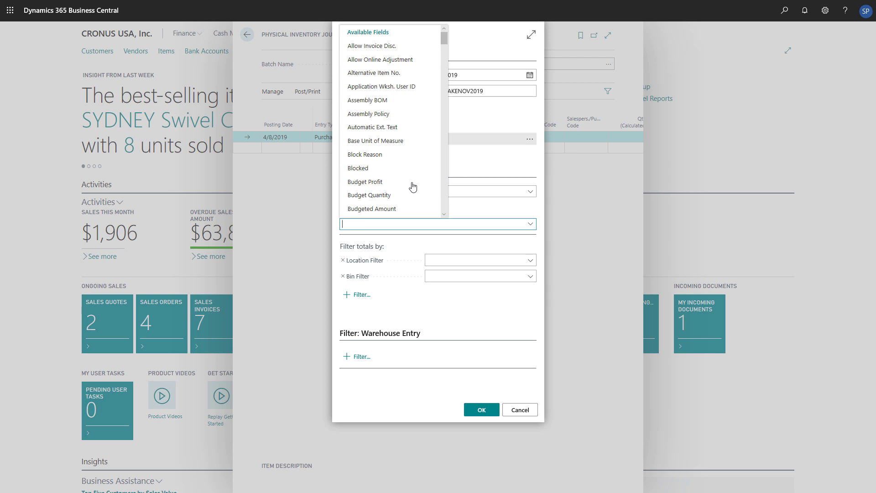
scroll(416, 185, down, 5)
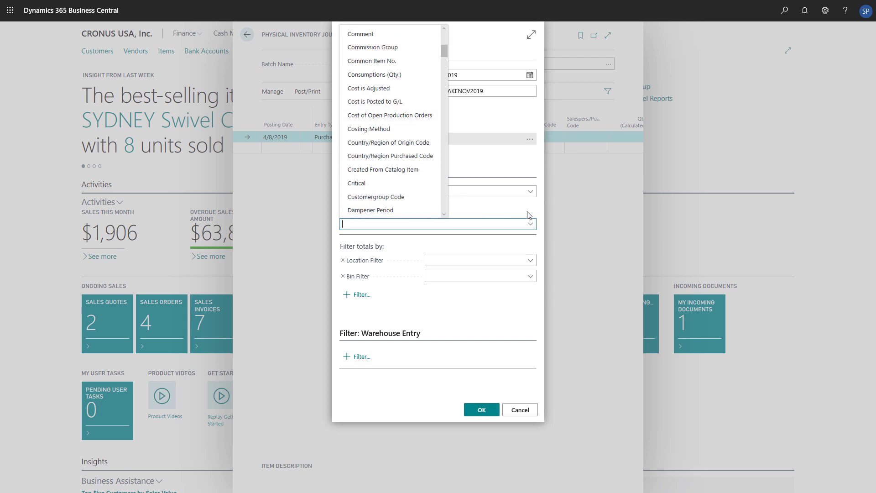
click(540, 213)
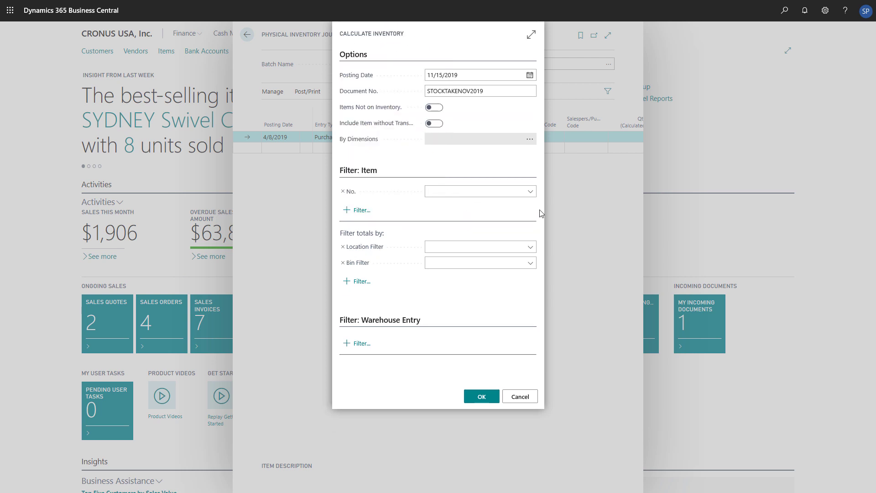
click(531, 248)
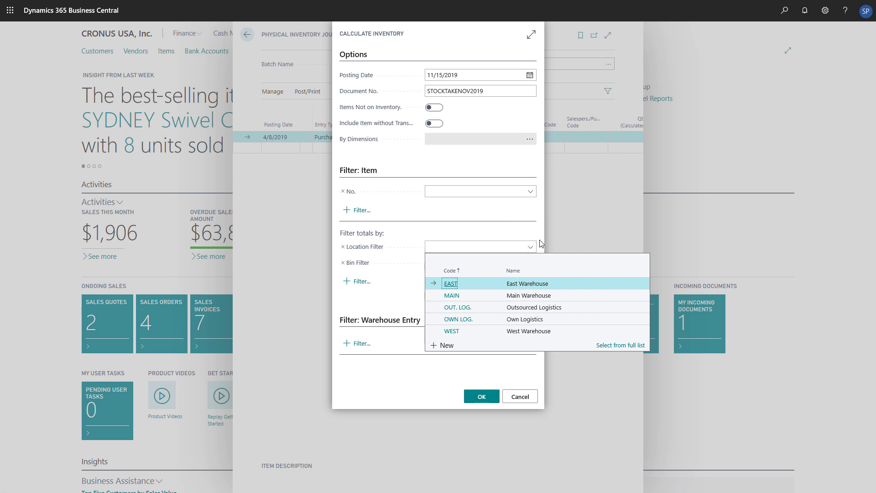
key(Escape)
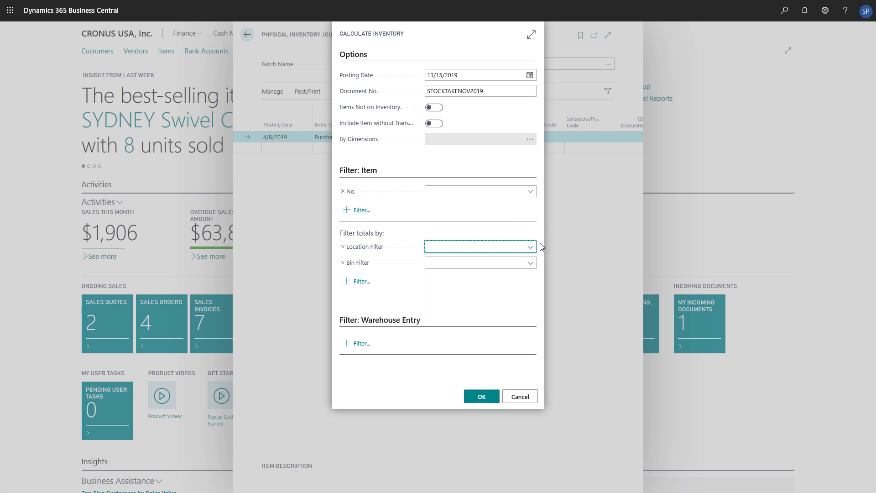
- Calculate the journal lines and preview the Phys. Inventory List with Show Qty. (Calculated) on
click(482, 400)
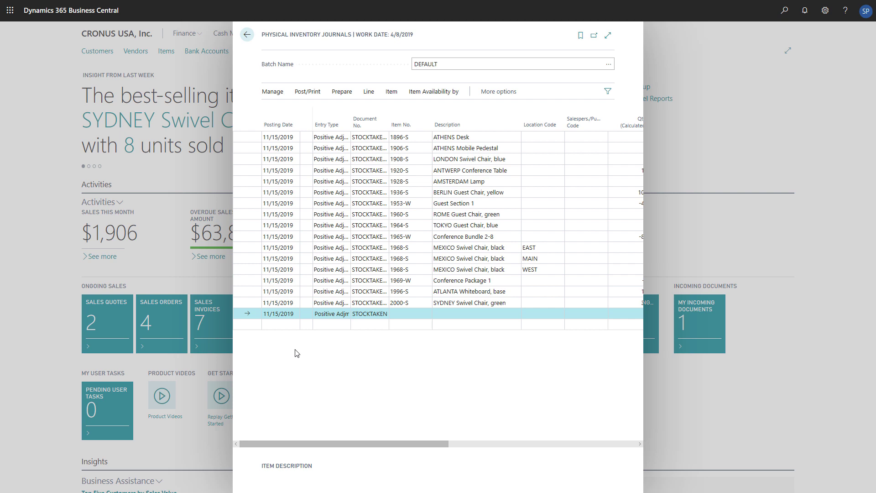
click(315, 93)
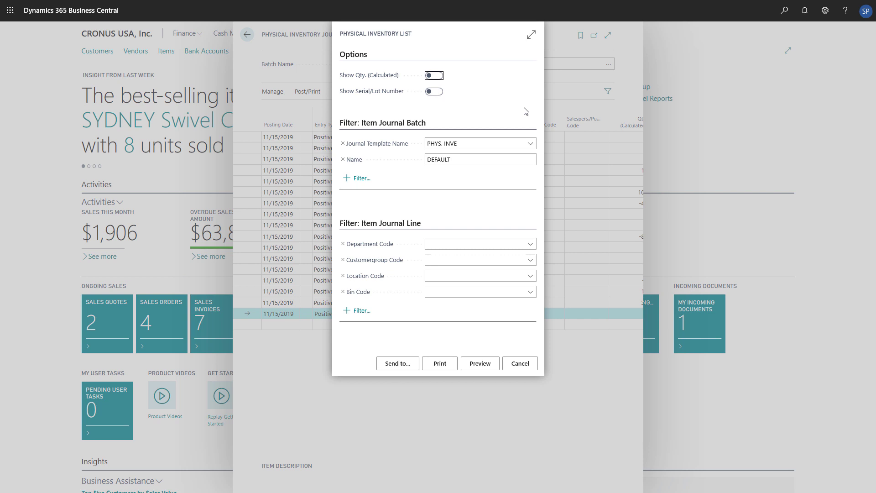
click(439, 77)
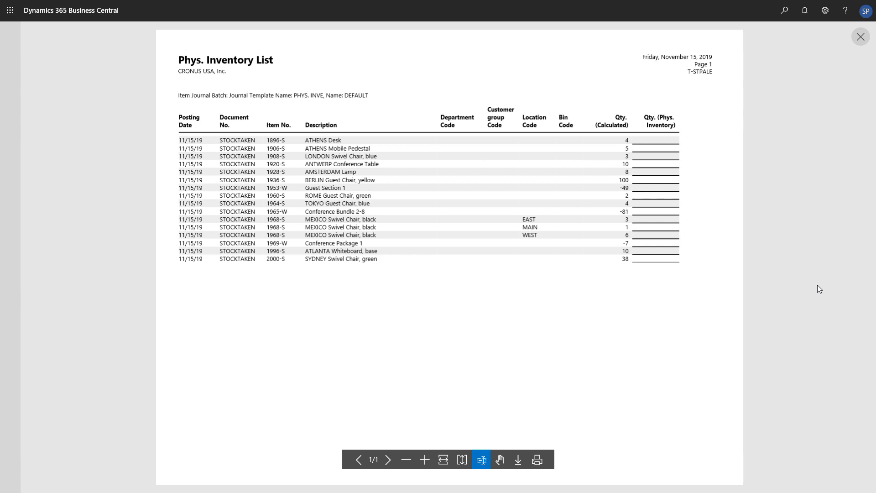
- Close the preview, expand the journal to full width, and enter 2 as ATHENS Desk's counted quantity
click(861, 38)
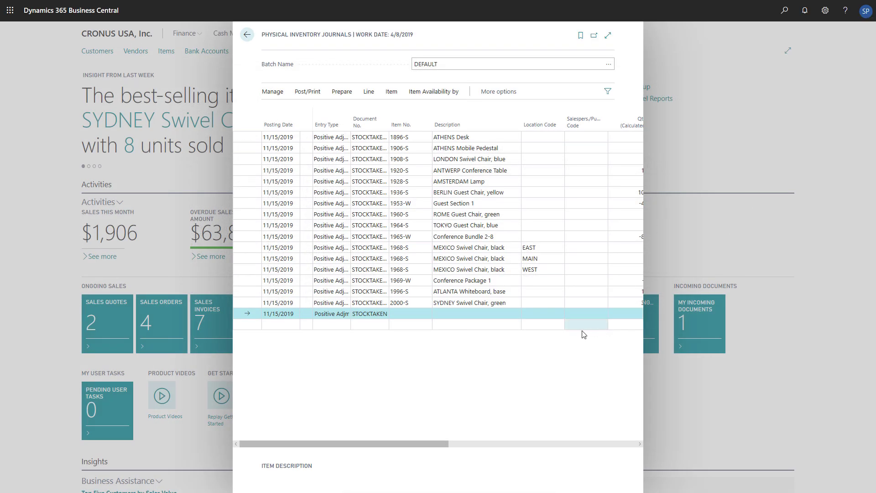
click(611, 32)
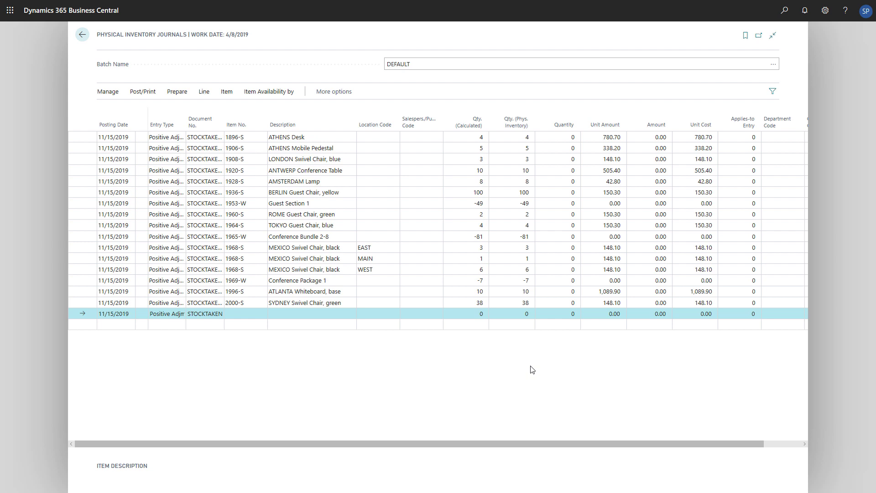
click(525, 138)
click(526, 139)
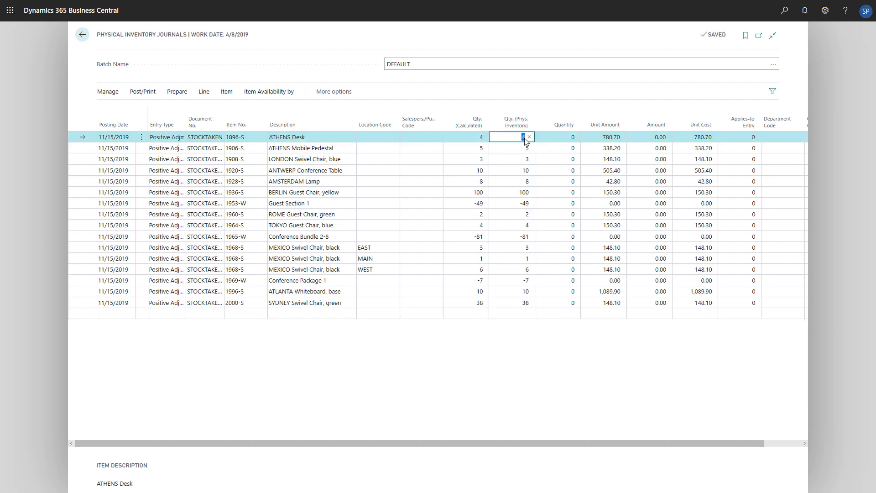
text(2)
click(574, 106)
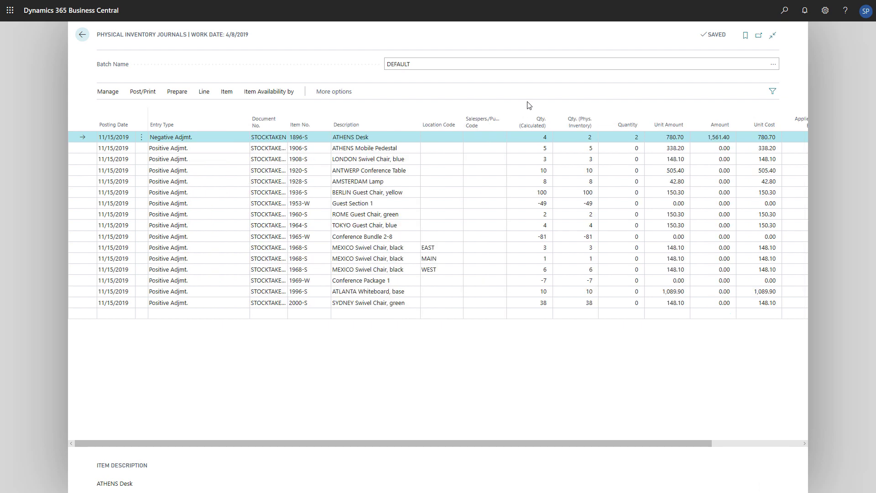
- Change ATHENS Desk's Qty. (Phys. Inventory) to 6, then back to 4
click(582, 138)
text(6)
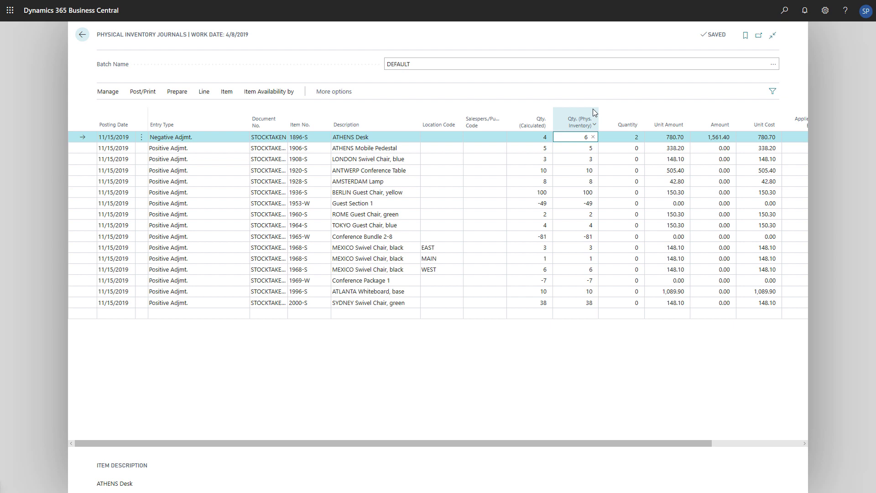
click(596, 106)
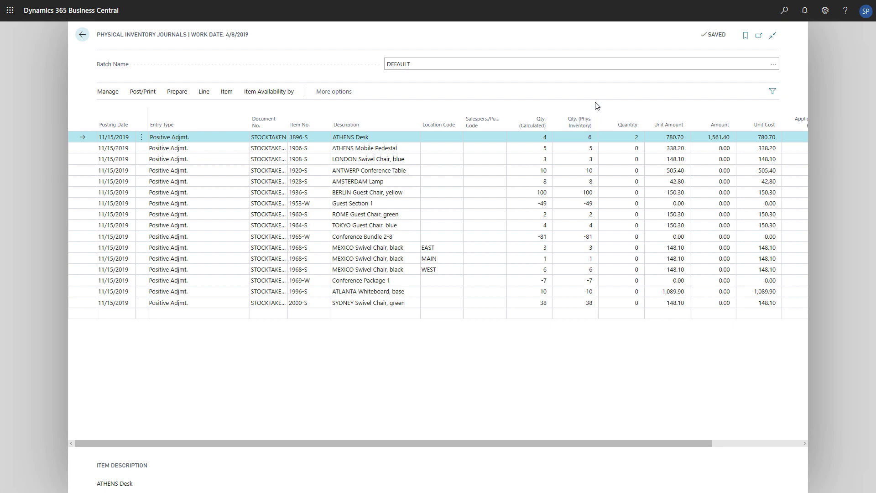
click(584, 138)
text(4)
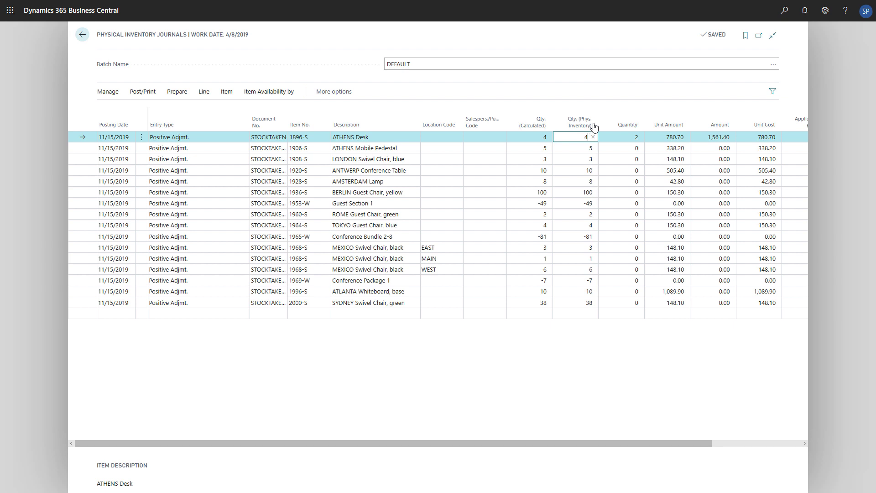
click(607, 104)
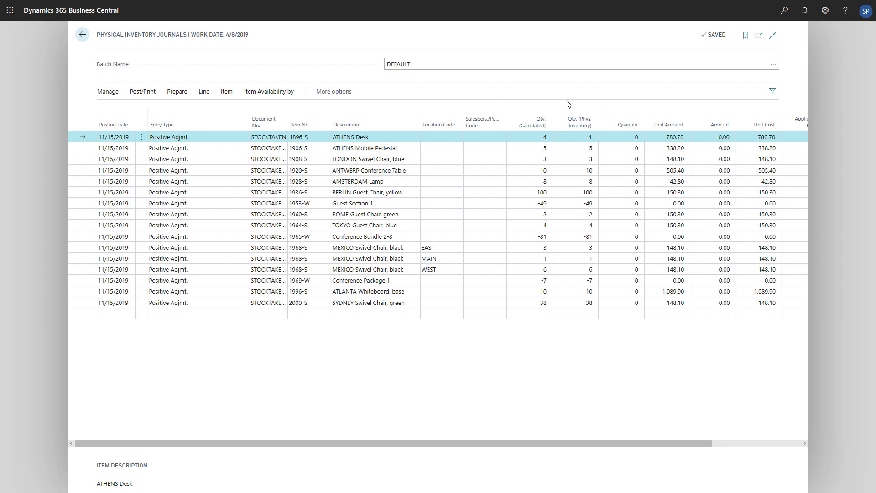
- Post the DEFAULT batch's physical inventory journal lines, confirming with Yes
click(143, 94)
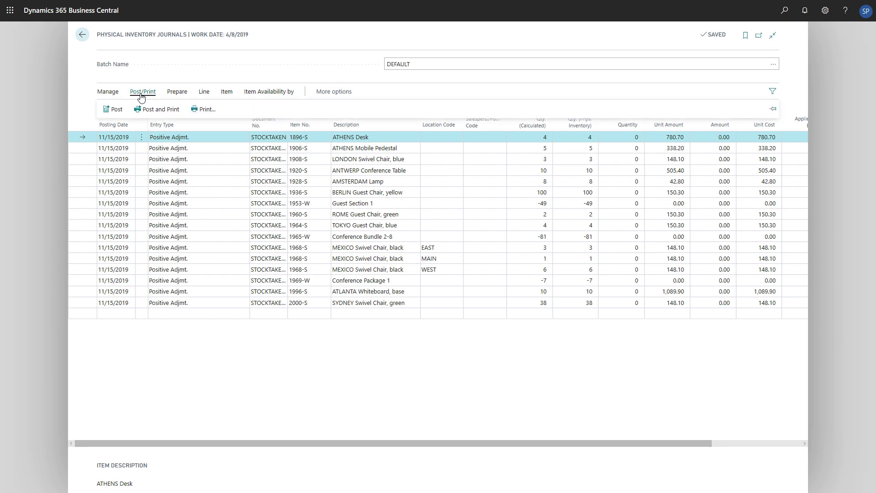
click(115, 110)
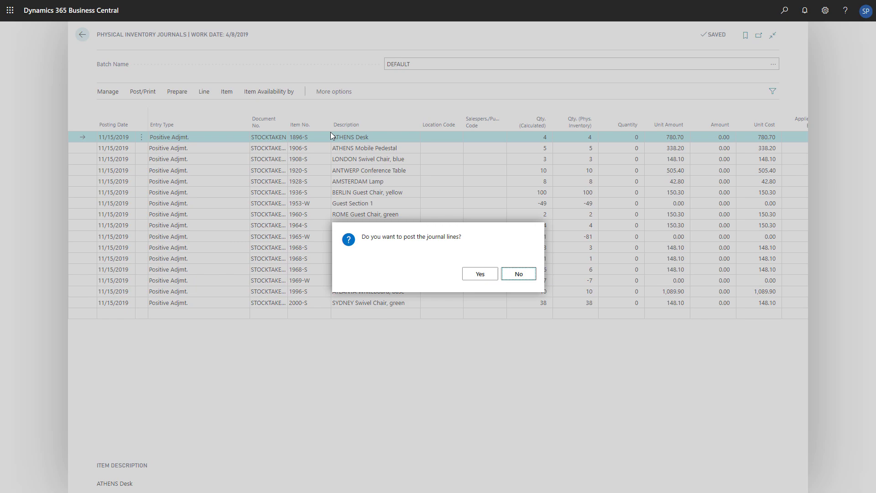
click(480, 278)
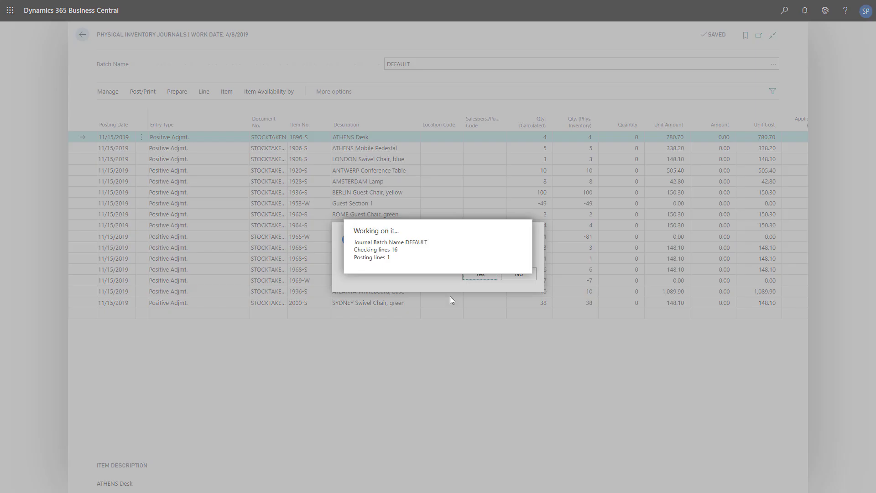